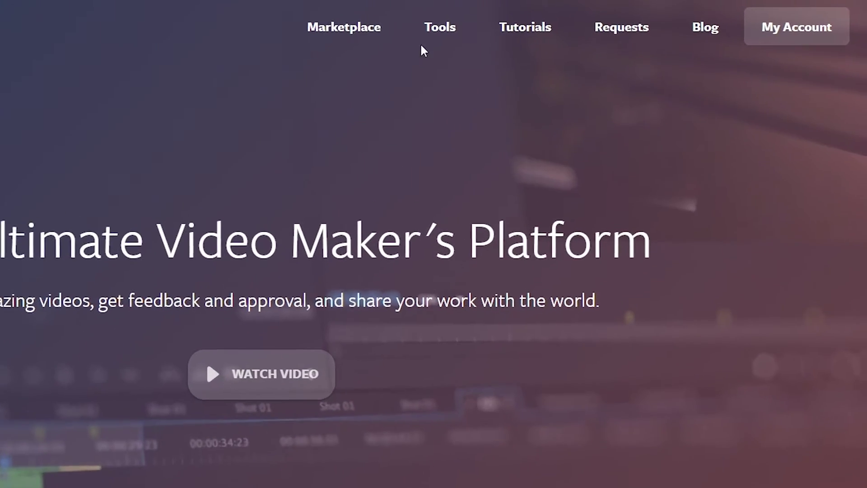
Go from Tools > Review to Edit Reviews to reach the empty My Review Projects list.
{"action": "mouse_move", "coordinate": [515, 22]}
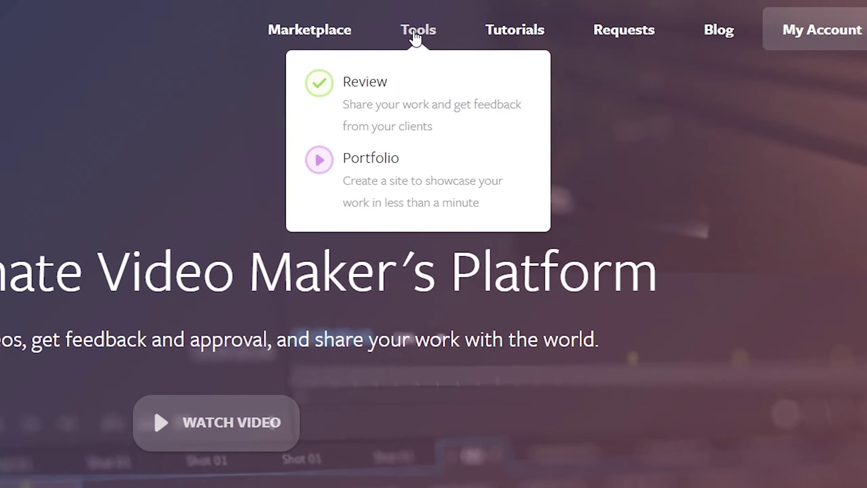
{"action": "left_click", "coordinate": [363, 84]}
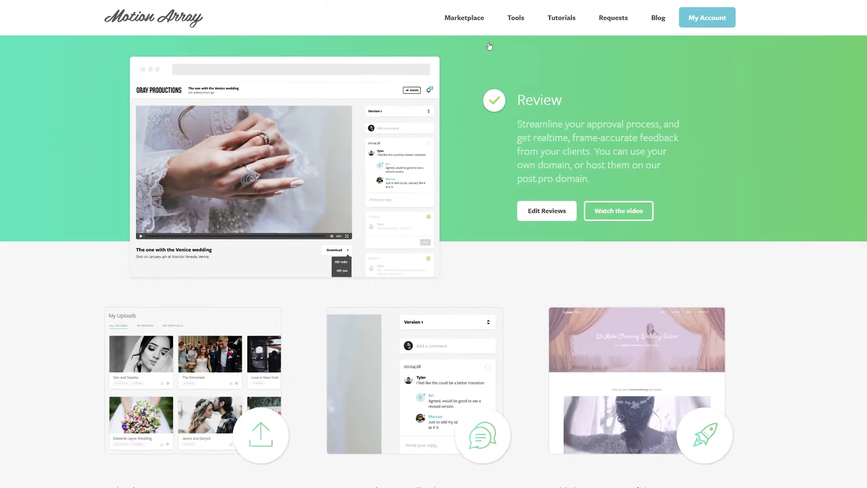
{"action": "left_click", "coordinate": [542, 212]}
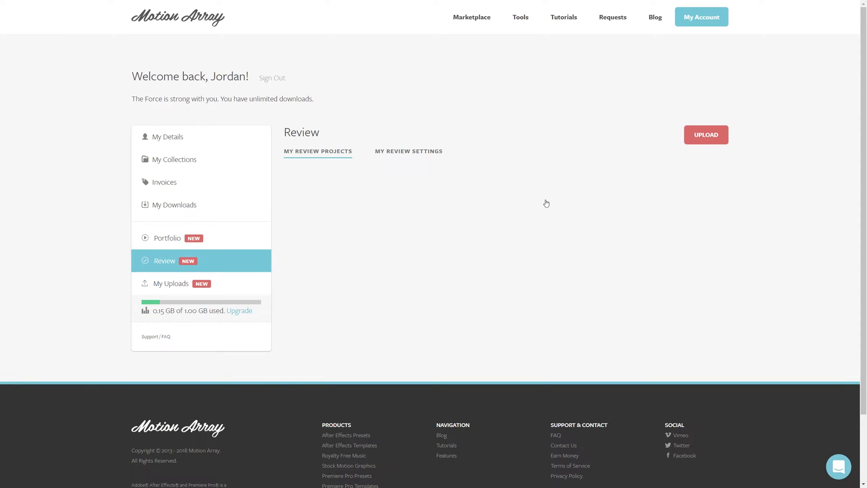
Prepare a new review upload from the red UPLOAD button on the empty Review page.
{"action": "mouse_move", "coordinate": [690, 25]}
Upload the video as 'Product Demo First Draft' with a pasted feedback-request description.
{"action": "left_click", "coordinate": [705, 135]}
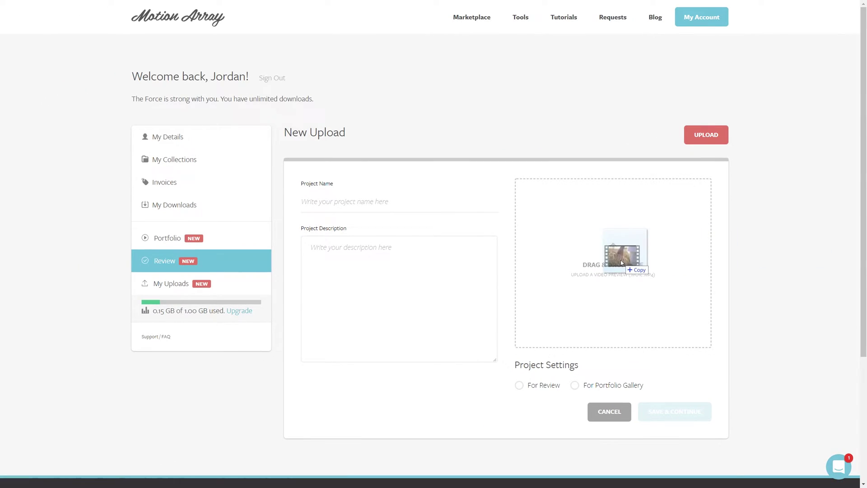
{"action": "left_click_drag", "start_coordinate": [621, 259], "coordinate": [621, 261]}
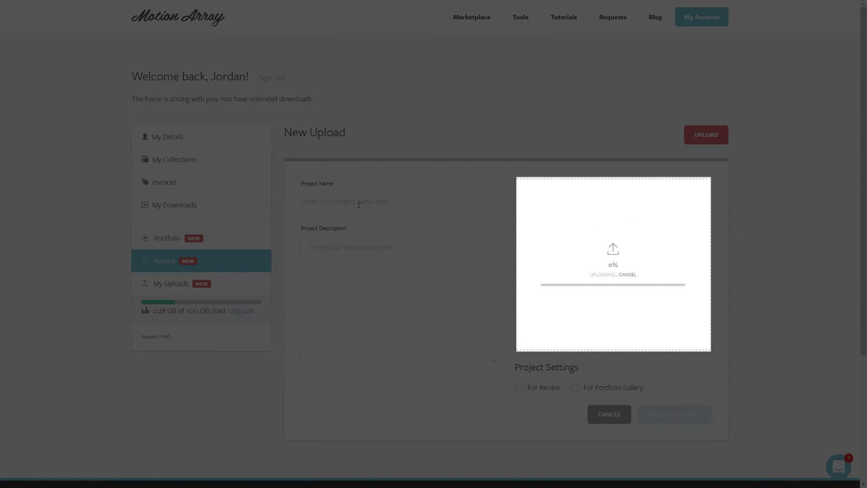
{"action": "left_click", "coordinate": [359, 205]}
{"action": "type", "text": "Product Demo"}
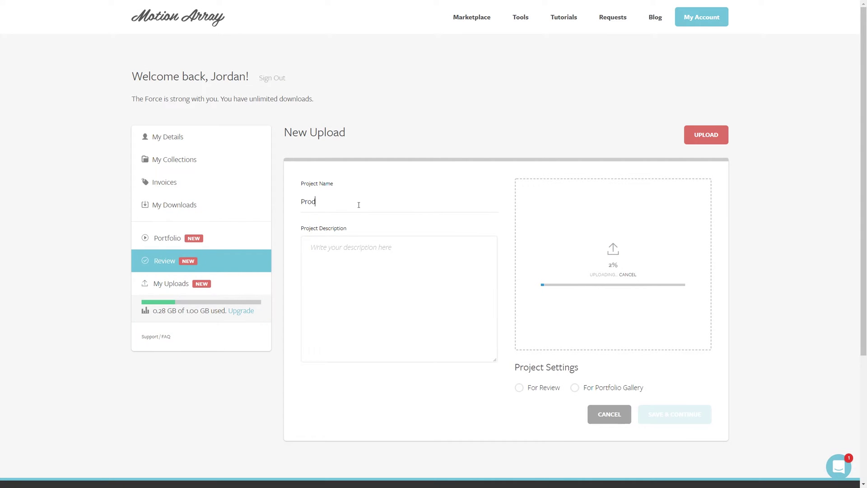
{"action": "type", "text": " First Draft"}
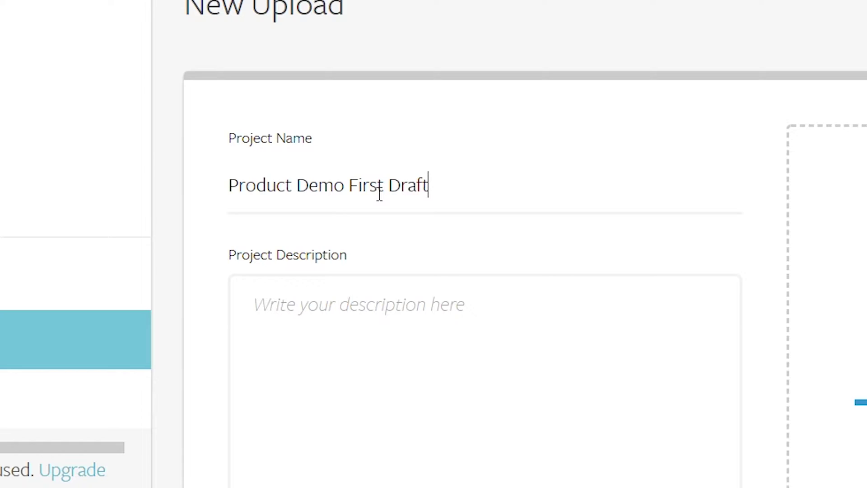
{"action": "left_click", "coordinate": [382, 319]}
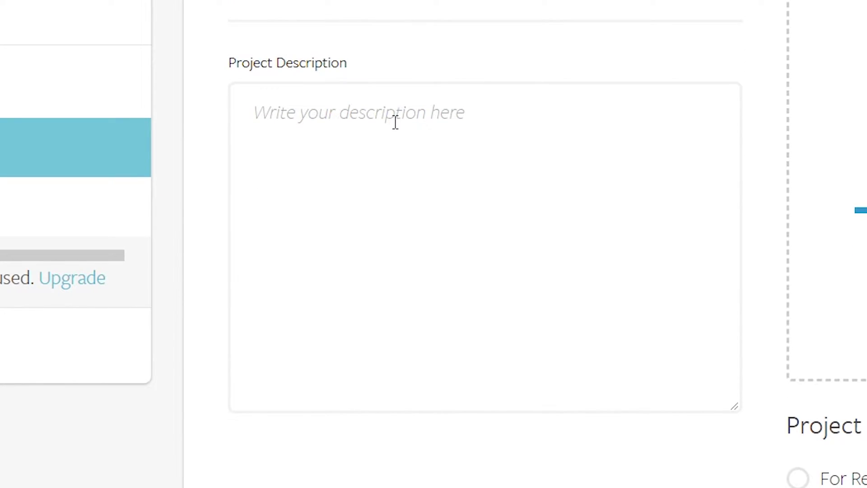
{"action": "type", "text": "This is a look at the first pass of the product video that we are creating.  Let me know your comments and how we can make this project as great as it can be."}
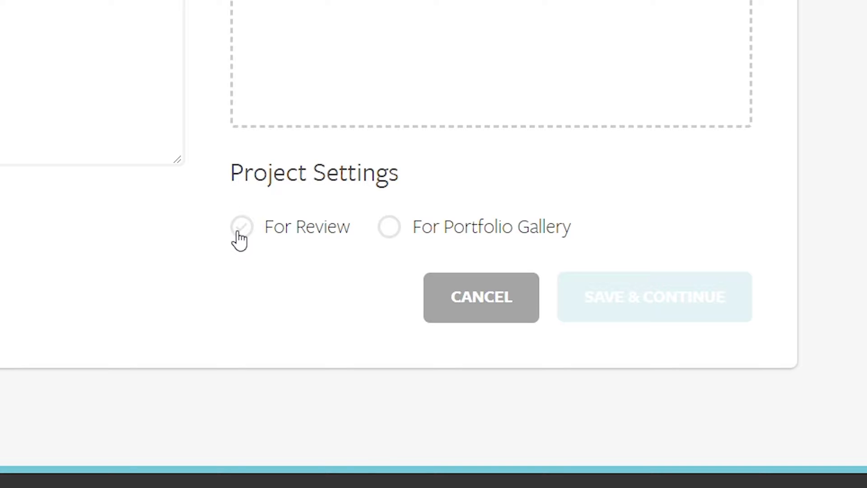
Mark the project For Review and enter a review password, then clear it.
{"action": "left_click", "coordinate": [241, 227]}
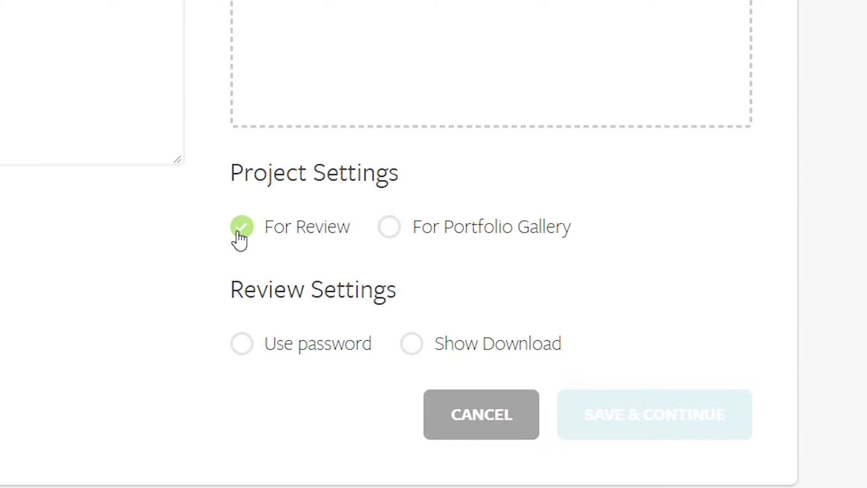
{"action": "scroll", "coordinate": [212, 271], "scroll_direction": "down", "scroll_amount": 3}
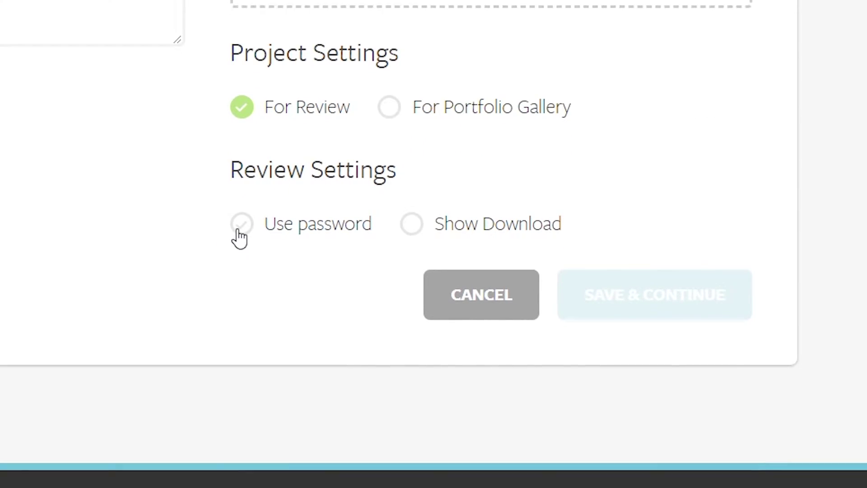
{"action": "left_click", "coordinate": [238, 224]}
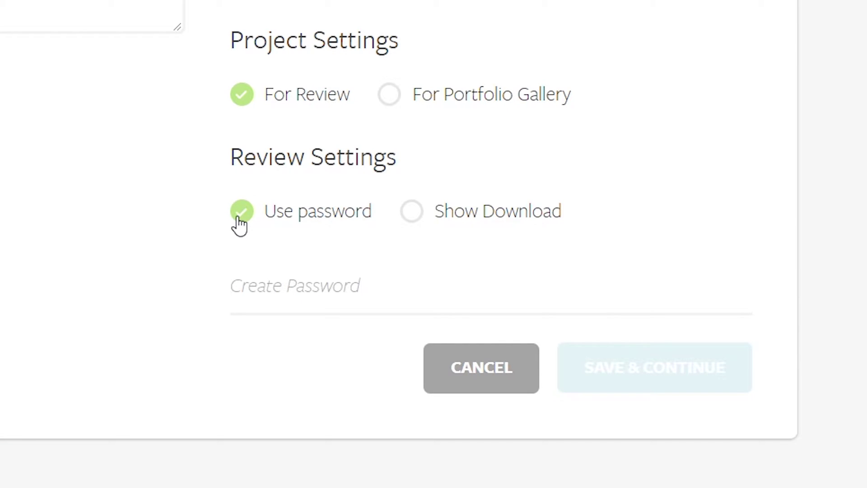
{"action": "left_click", "coordinate": [249, 285]}
{"action": "type", "text": "********"}
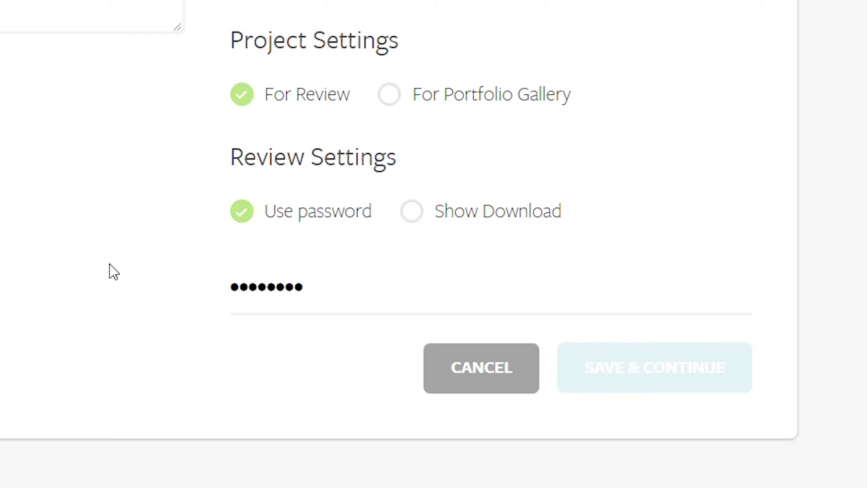
{"action": "key", "text": "ctrl+a"}
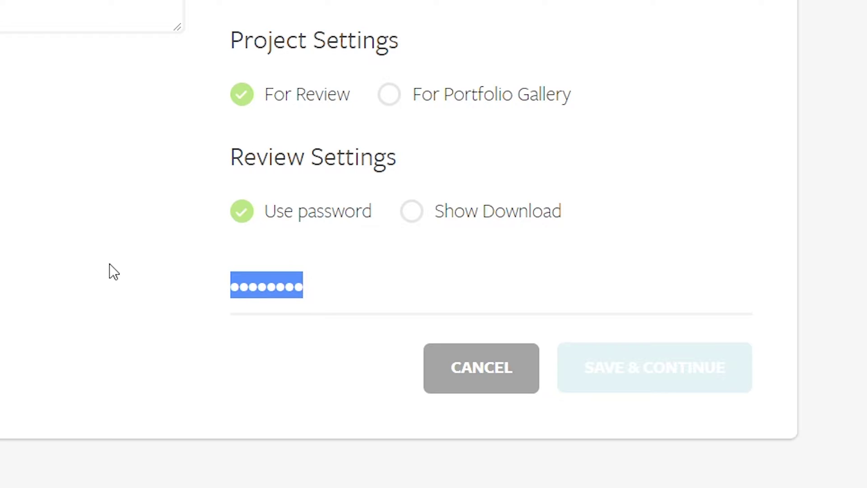
{"action": "key", "text": "BackSpace"}
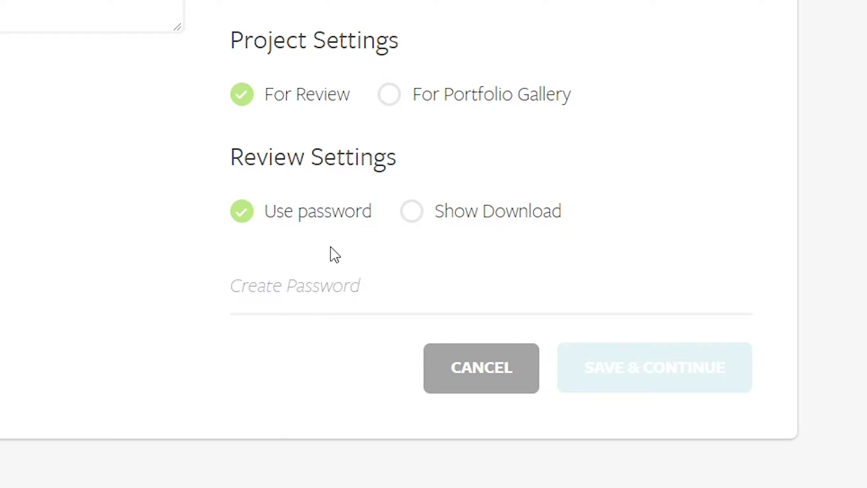
Leave Show Download and Use password both off, and save the project details.
{"action": "left_click", "coordinate": [422, 223]}
{"action": "left_click", "coordinate": [422, 223]}
{"action": "left_click", "coordinate": [228, 201]}
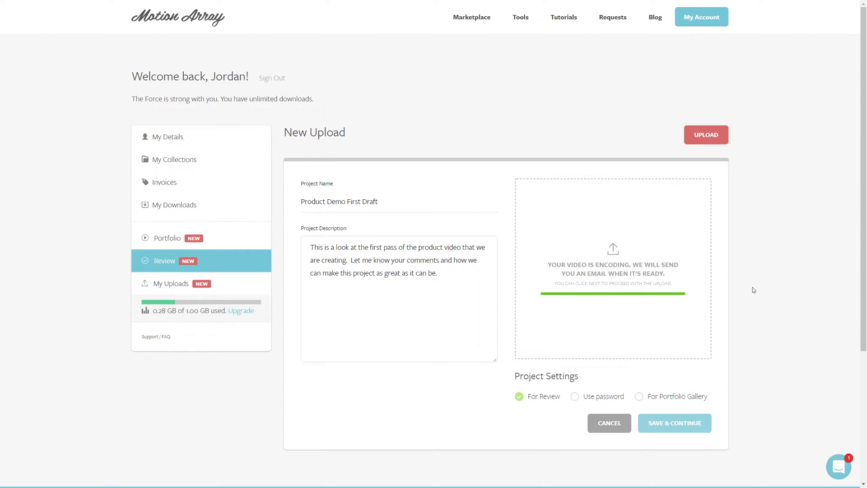
{"action": "left_click", "coordinate": [672, 424]}
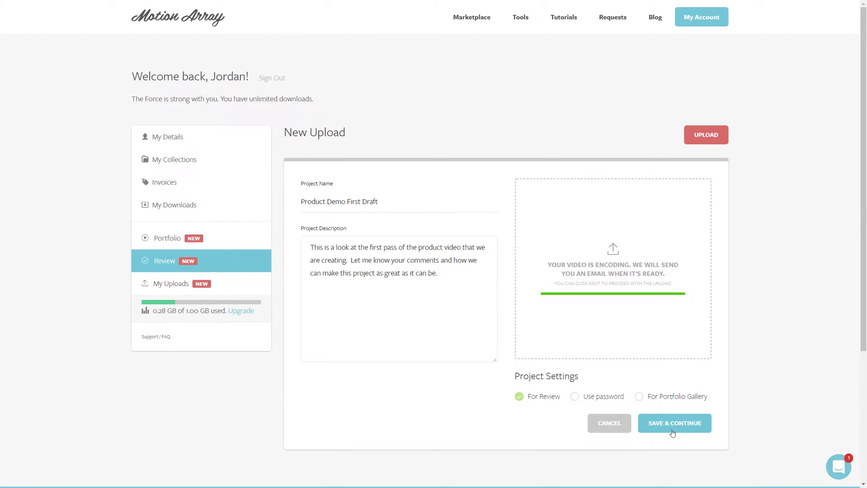
Save the dark camera still as the placeholder, cancelling the custom placeholder upload.
{"action": "scroll", "coordinate": [786, 358], "scroll_direction": "down", "scroll_amount": 1}
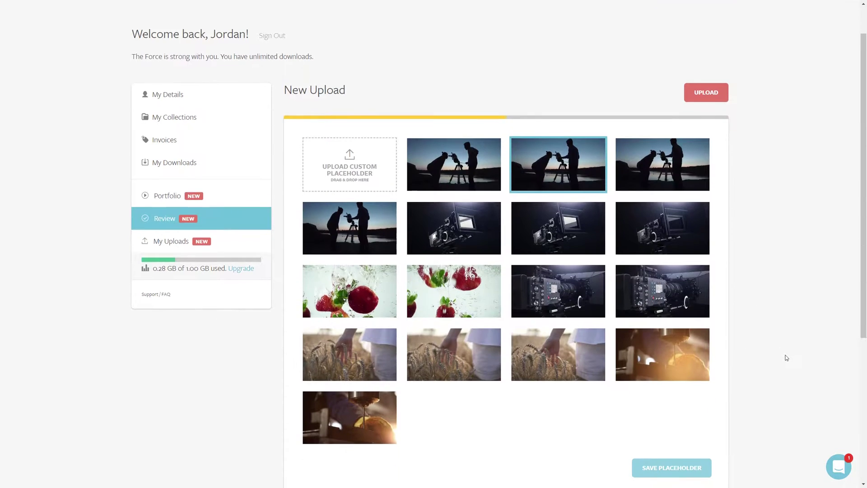
{"action": "left_click", "coordinate": [561, 236]}
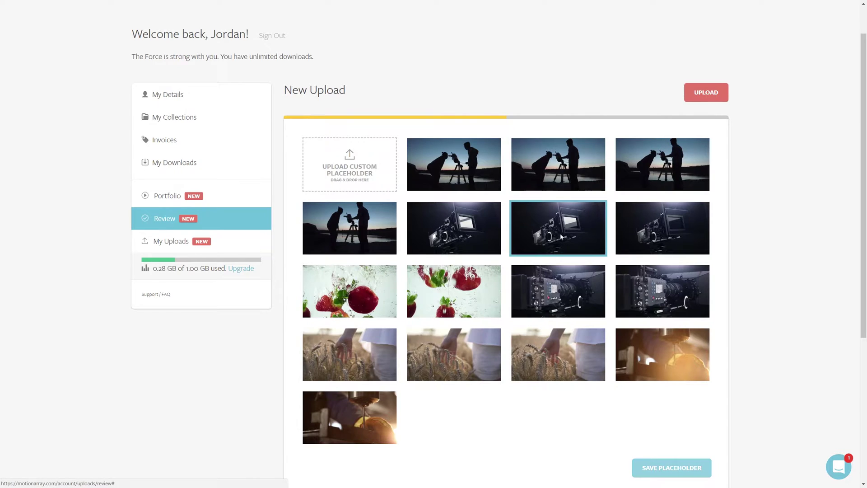
{"action": "left_click", "coordinate": [365, 171]}
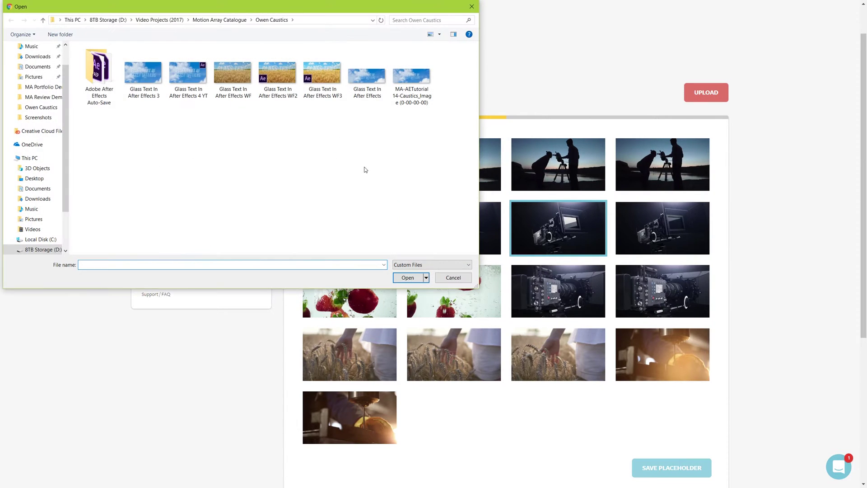
{"action": "left_click", "coordinate": [470, 9]}
{"action": "scroll", "coordinate": [683, 289], "scroll_direction": "down", "scroll_amount": 3}
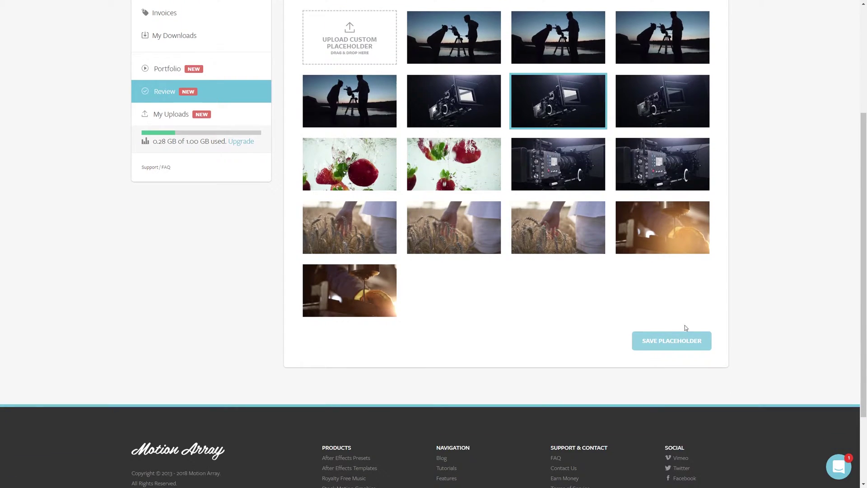
{"action": "left_click", "coordinate": [673, 339]}
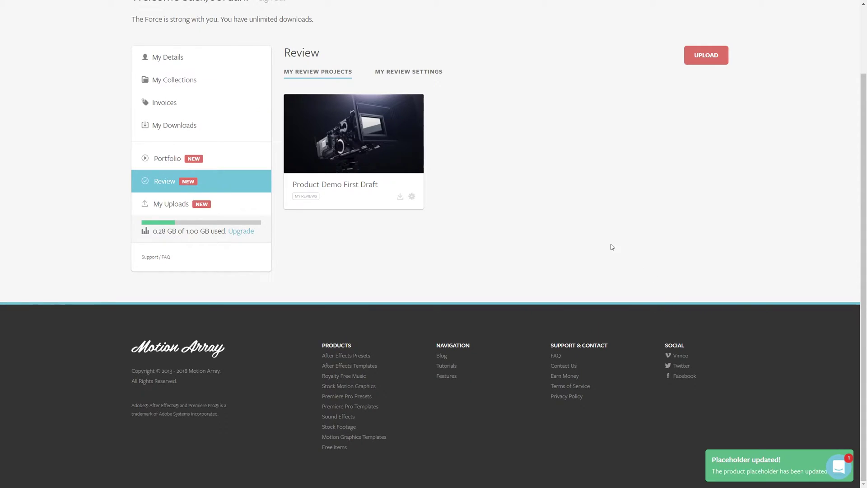
{"action": "scroll", "coordinate": [513, 209], "scroll_direction": "up", "scroll_amount": 2}
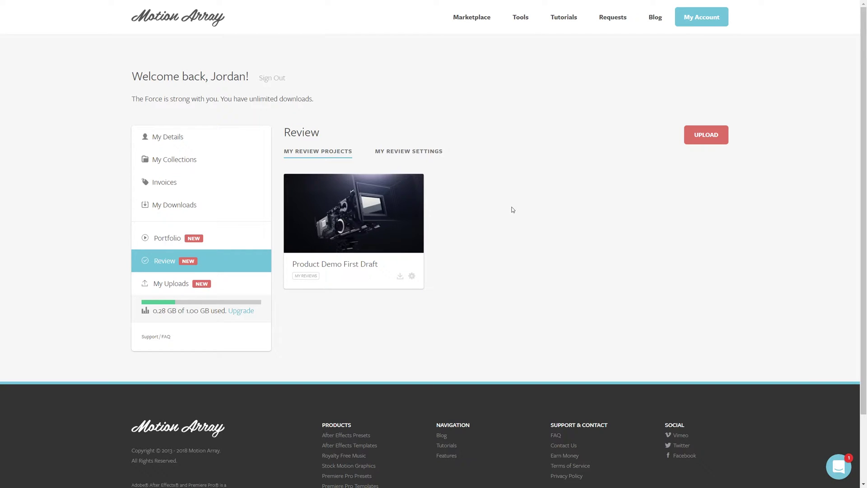
Open Product Demo First Draft and drop the AWESOME PRODUCTIONS logo file onto its logo area.
{"action": "left_click", "coordinate": [360, 265]}
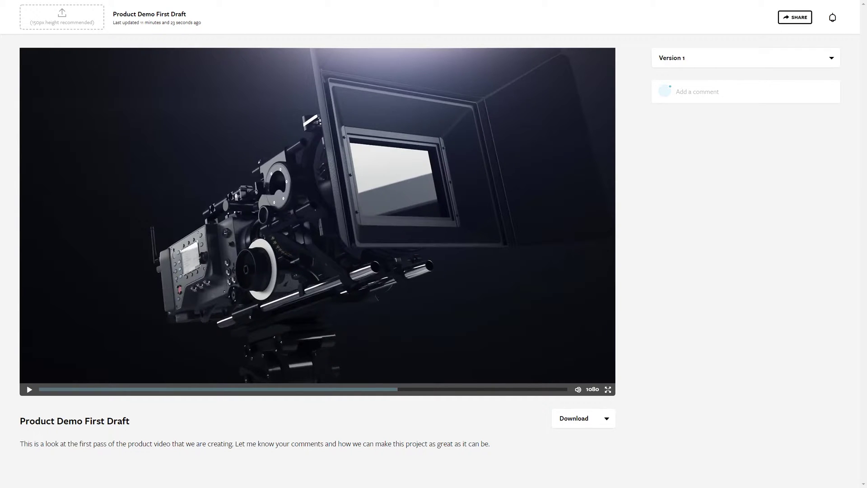
{"action": "left_click_drag", "start_coordinate": [859, 236], "coordinate": [55, 21]}
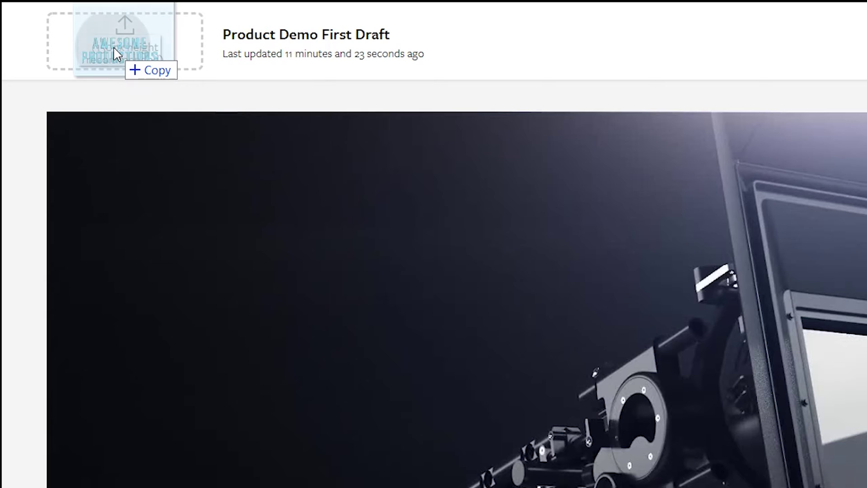
{"action": "left_click_drag", "start_coordinate": [113, 54], "coordinate": [115, 56]}
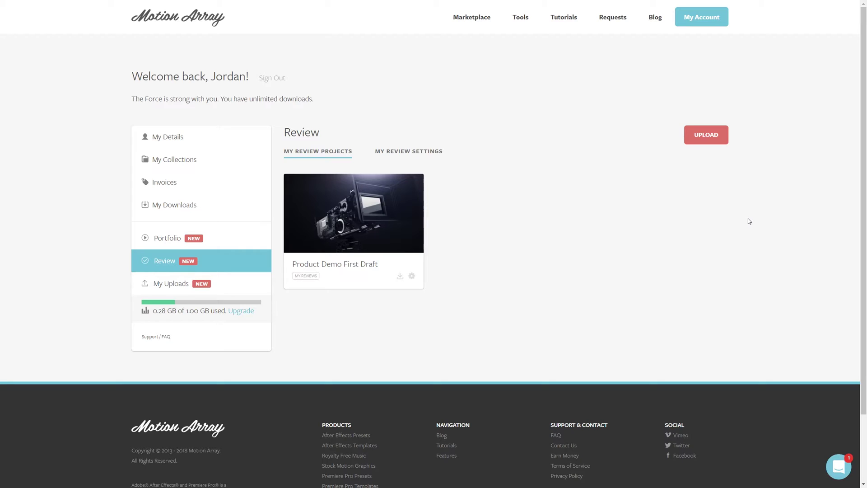
Open My Portfolio Settings and change the Url name to myproductions.
{"action": "left_click", "coordinate": [171, 239]}
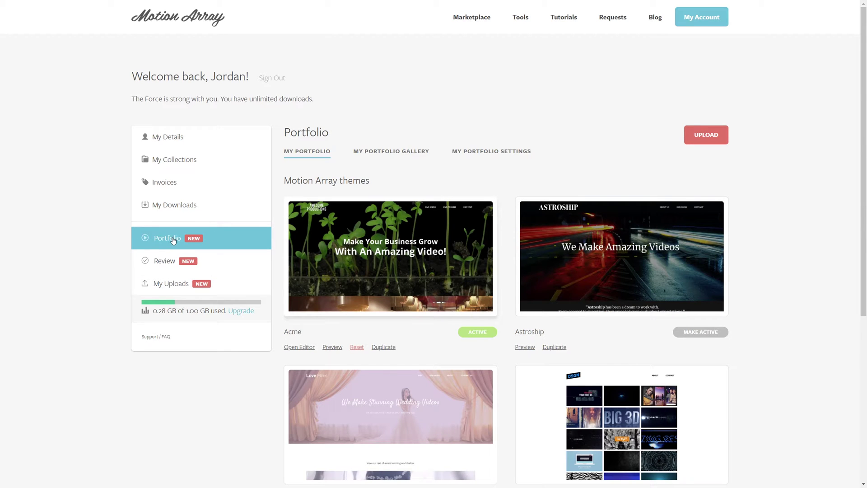
{"action": "left_click", "coordinate": [498, 152]}
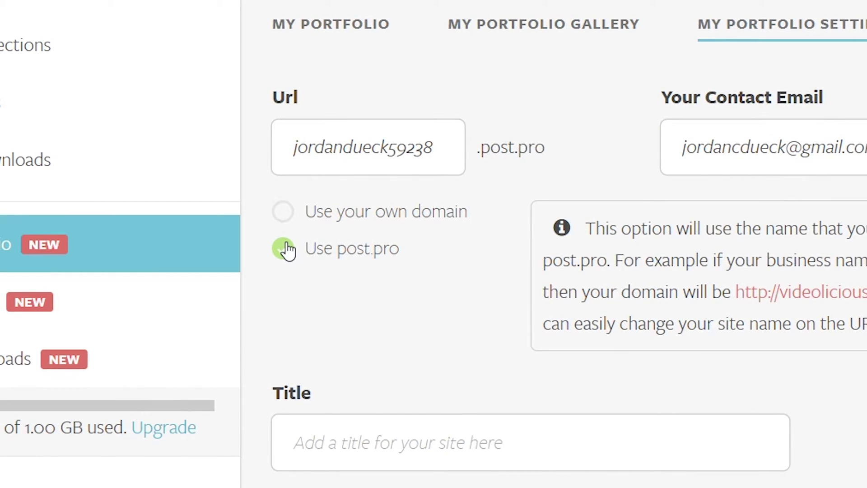
{"action": "double_click", "coordinate": [336, 139]}
{"action": "type", "text": "myproductions"}
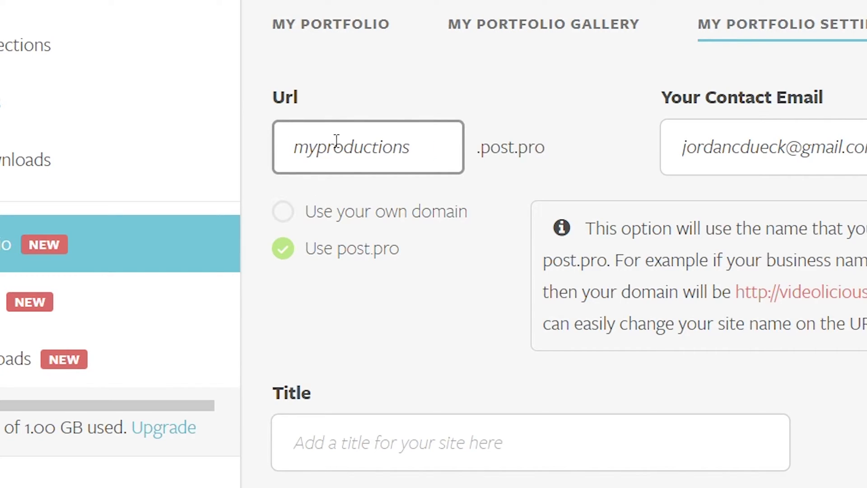
{"action": "left_click", "coordinate": [413, 96]}
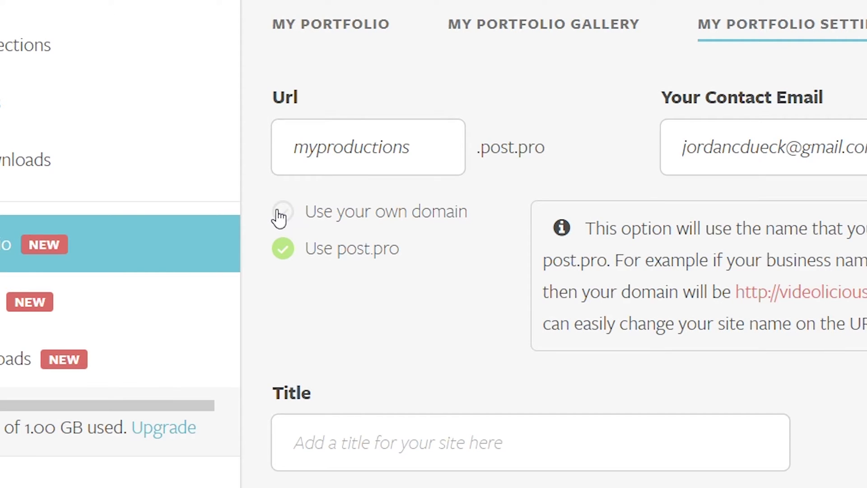
Keep the post.pro address selected and save the portfolio settings.
{"action": "left_click", "coordinate": [280, 214]}
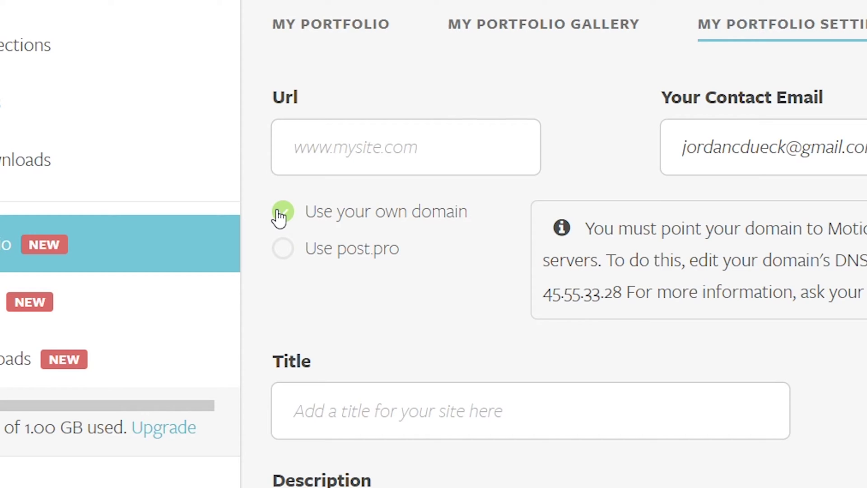
{"action": "left_click", "coordinate": [281, 249]}
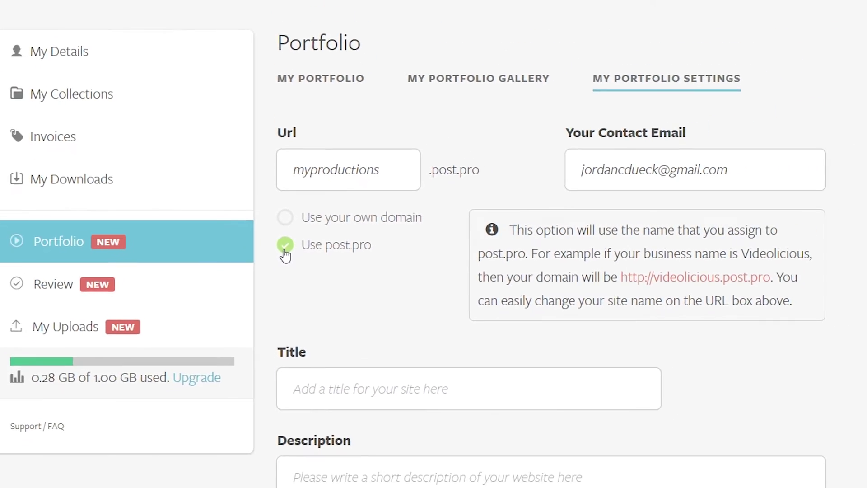
{"action": "scroll", "coordinate": [313, 314], "scroll_direction": "down", "scroll_amount": 3}
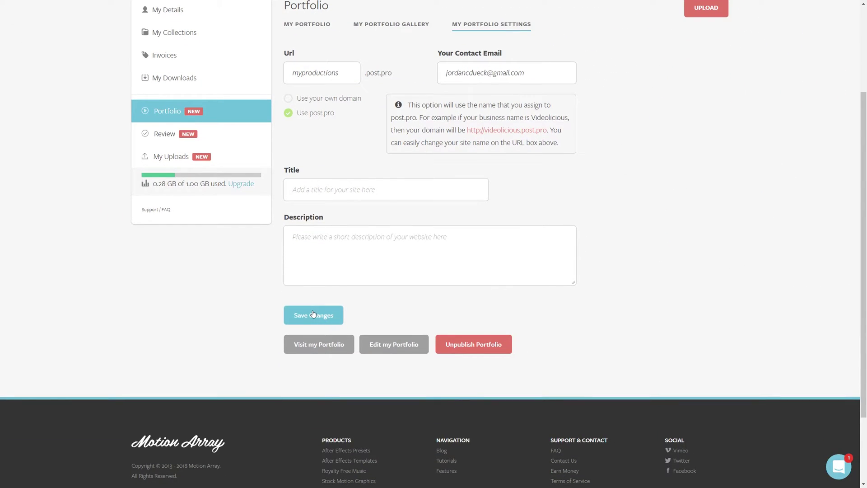
{"action": "left_click", "coordinate": [313, 315]}
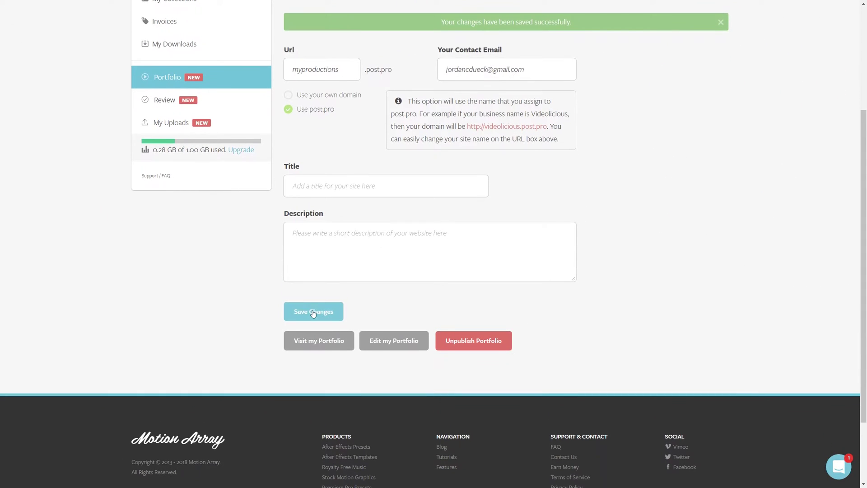
{"action": "scroll", "coordinate": [313, 314], "scroll_direction": "up", "scroll_amount": 2}
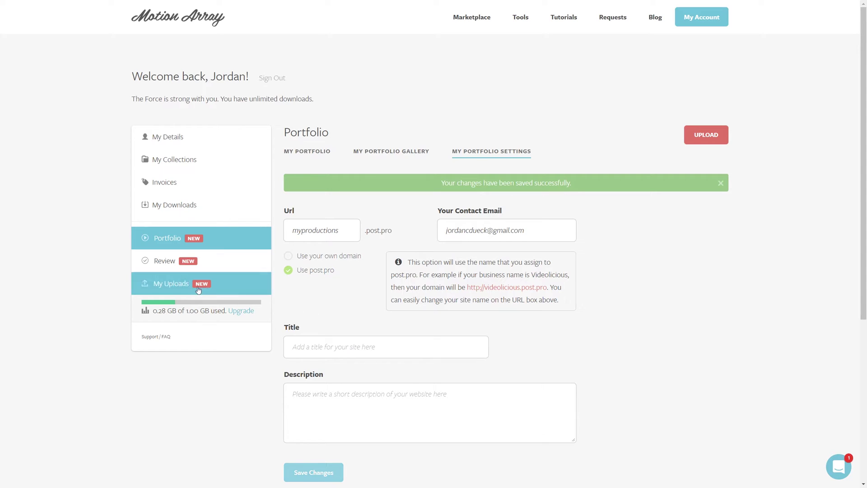
Return to the Review projects list from the sidebar.
{"action": "left_click", "coordinate": [169, 264]}
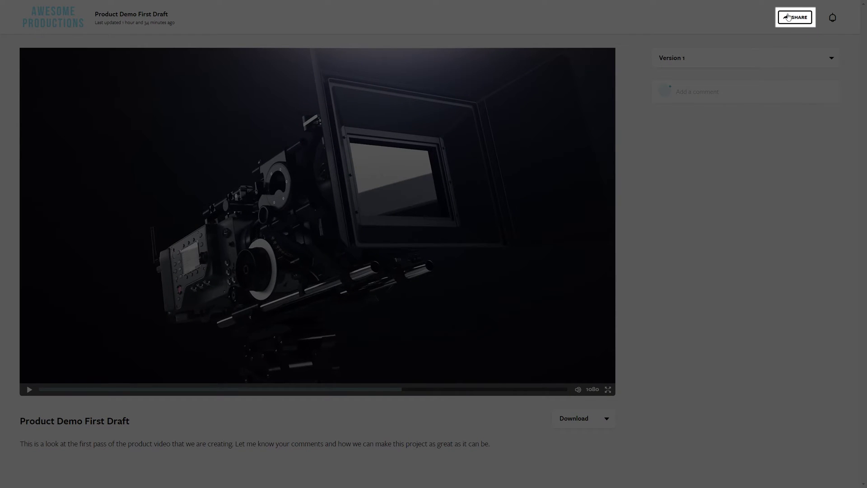
Share the project with the collaborator's e-mail, with the message 'here's the new video that I'd like you to take a look at'.
{"action": "left_click", "coordinate": [788, 17]}
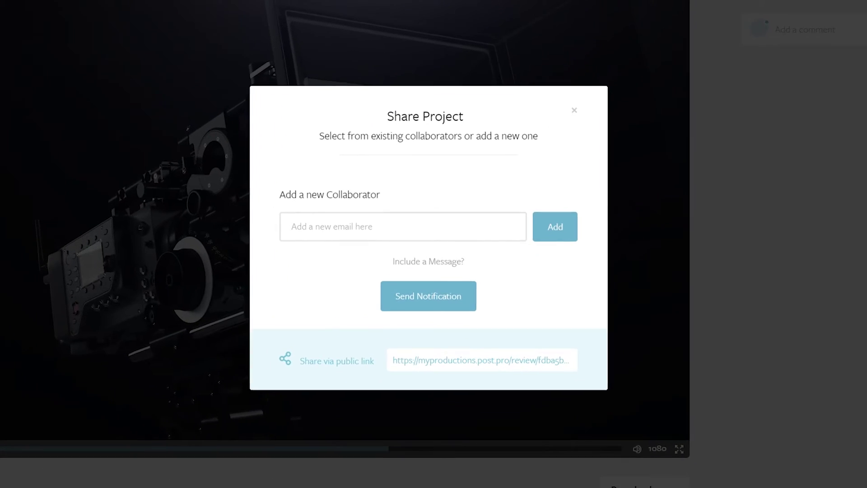
{"action": "left_click", "coordinate": [361, 235]}
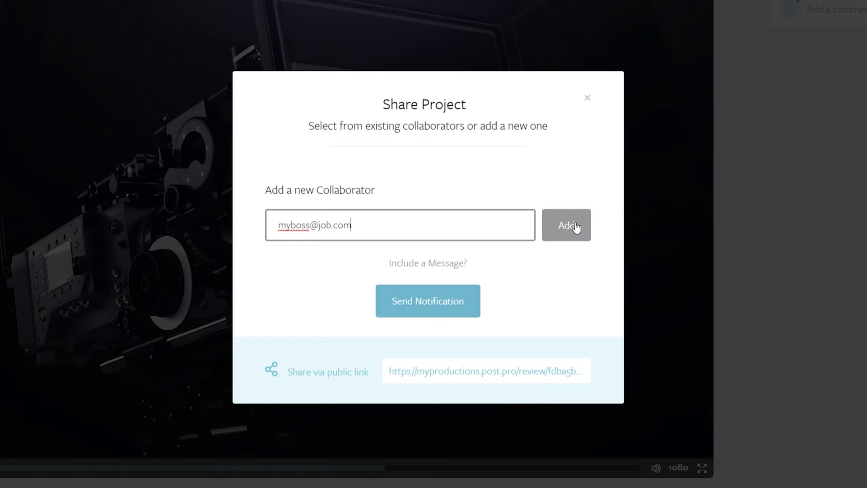
{"action": "left_click", "coordinate": [440, 268]}
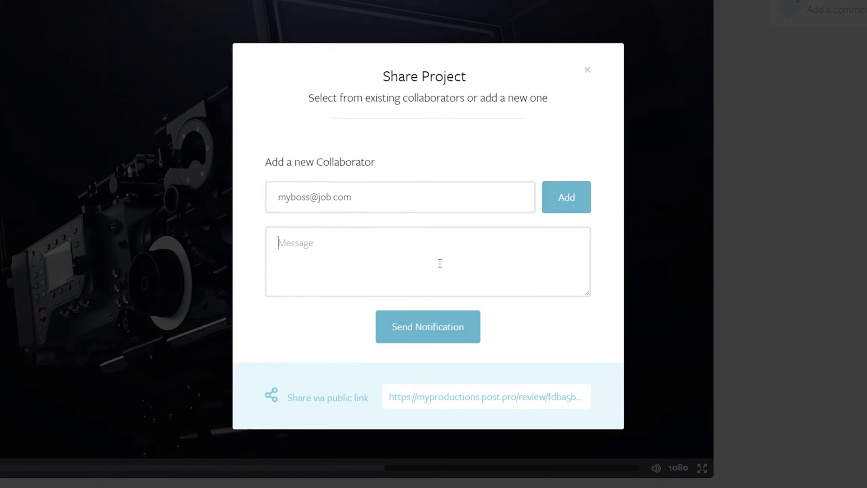
{"action": "type", "text": "here's the new video that I'd like you to take a look at!"}
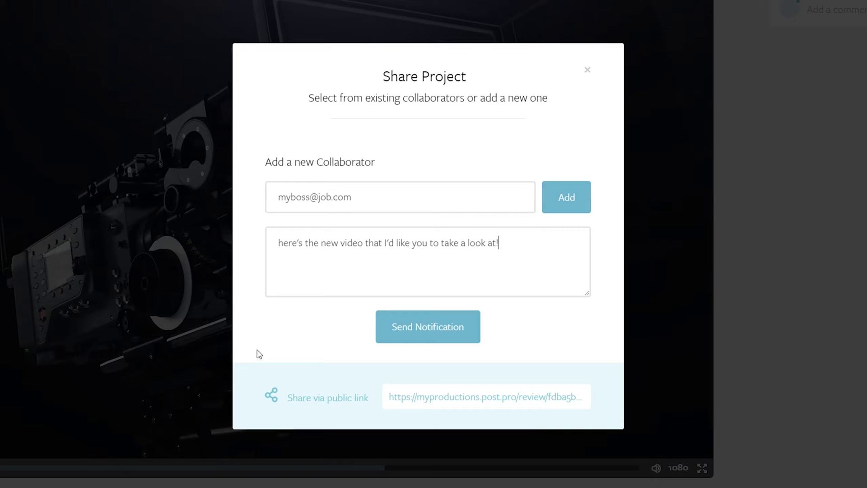
{"action": "left_click", "coordinate": [418, 324]}
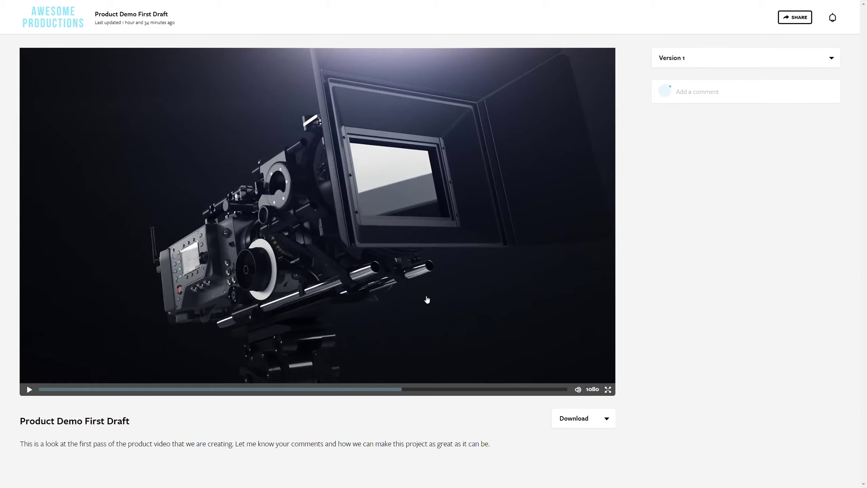
Play the draft video and pause it on the camera shot.
{"action": "key", "text": "space"}
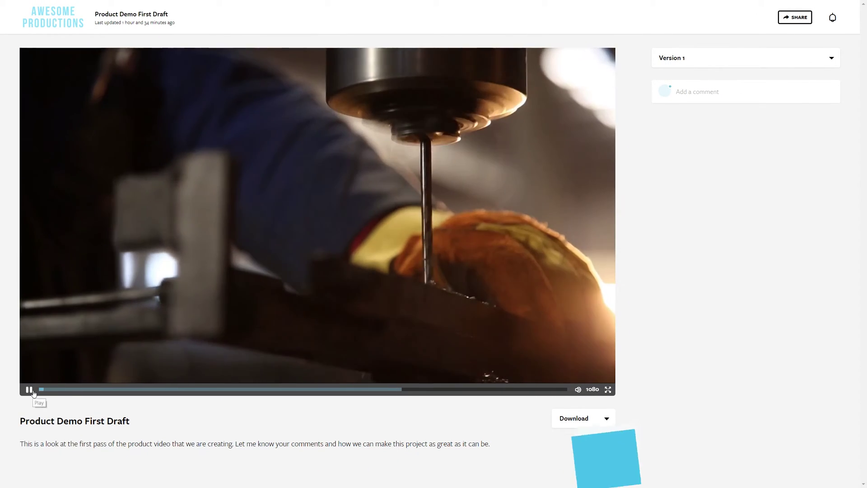
{"action": "key", "text": "space"}
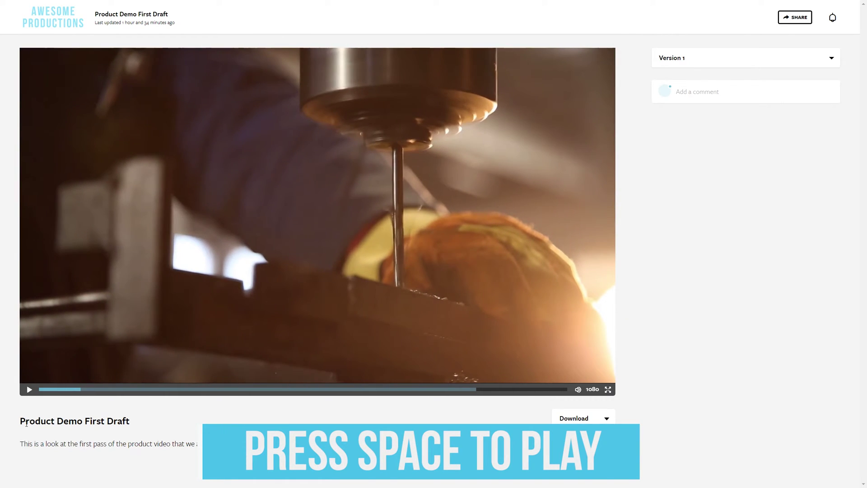
{"action": "key", "text": "space"}
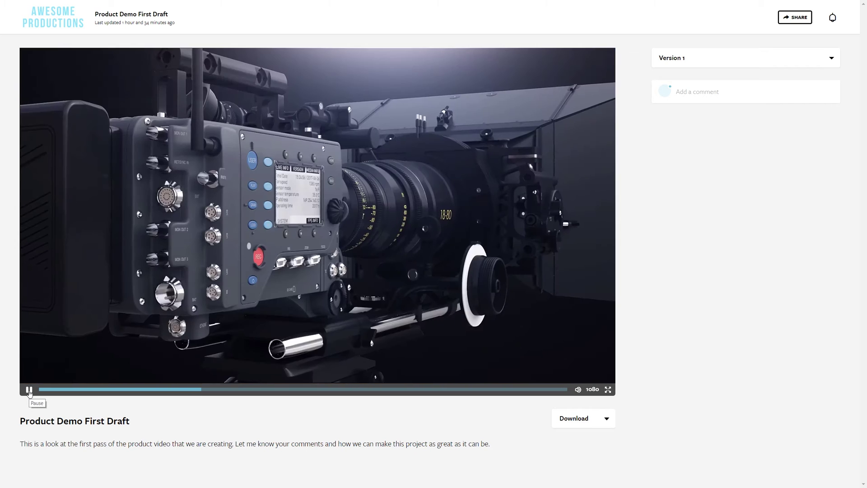
{"action": "left_click", "coordinate": [29, 389]}
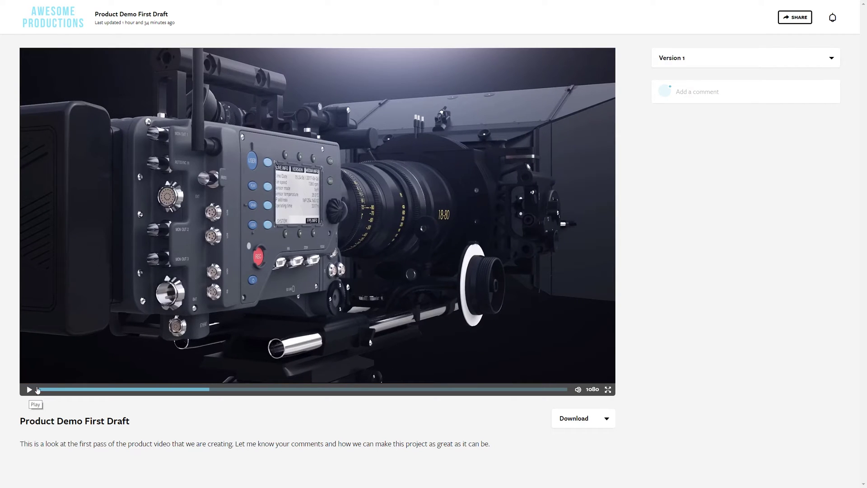
Post 'Can we get a shot which displays the logo more prominently?' at 00:06:07, then step two frames.
{"action": "left_click", "coordinate": [682, 93]}
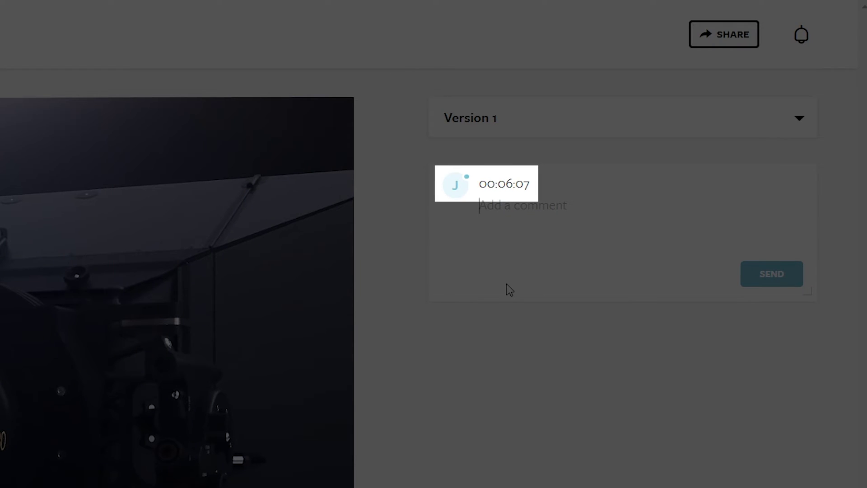
{"action": "type", "text": "Can we get a sh"}
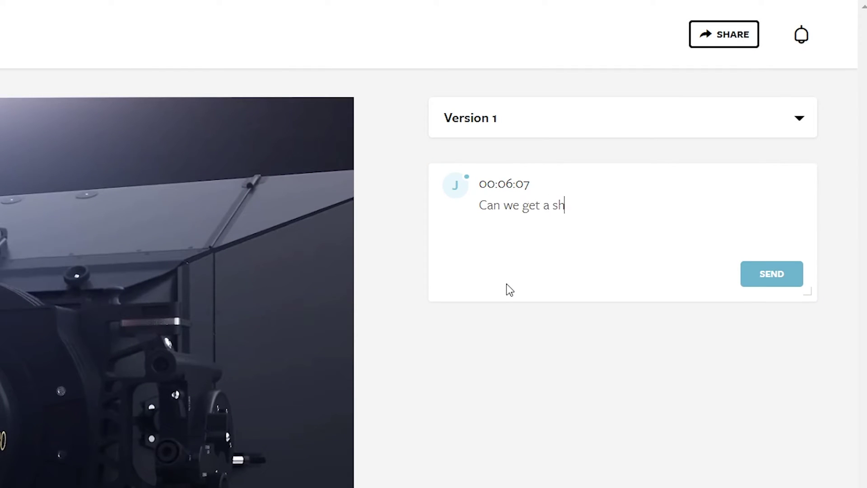
{"action": "type", "text": "ot which displays the logo"}
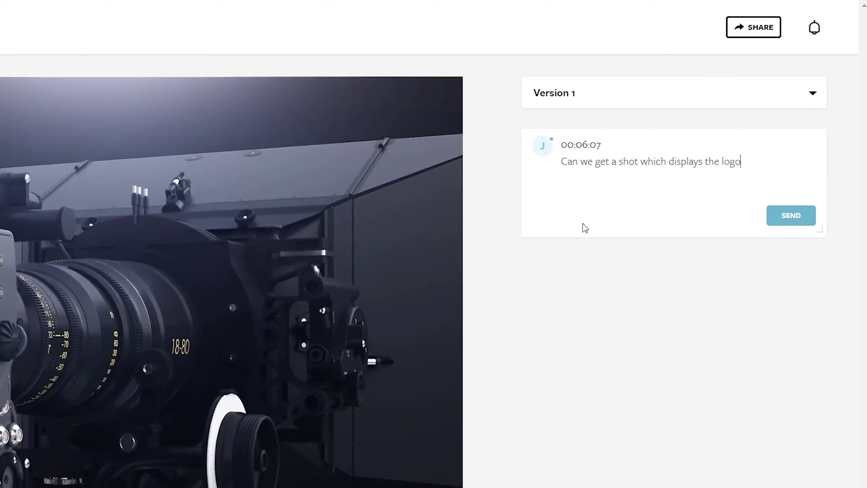
{"action": "type", "text": " more prominently"}
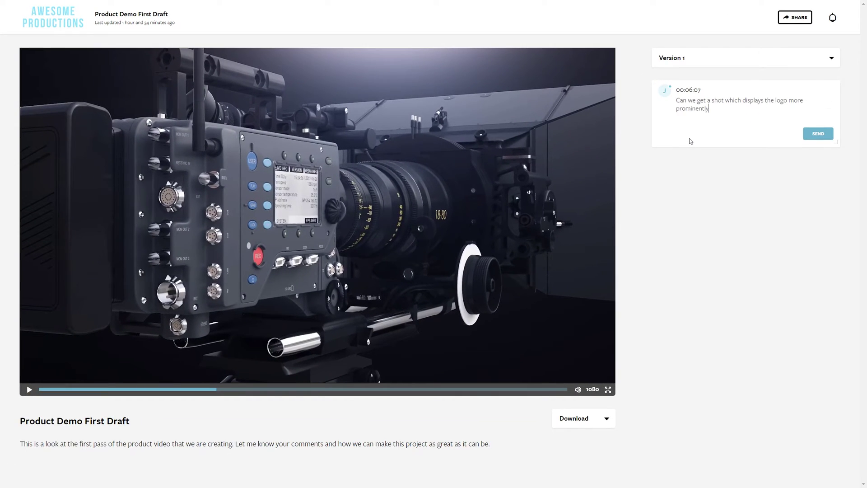
{"action": "type", "text": "?"}
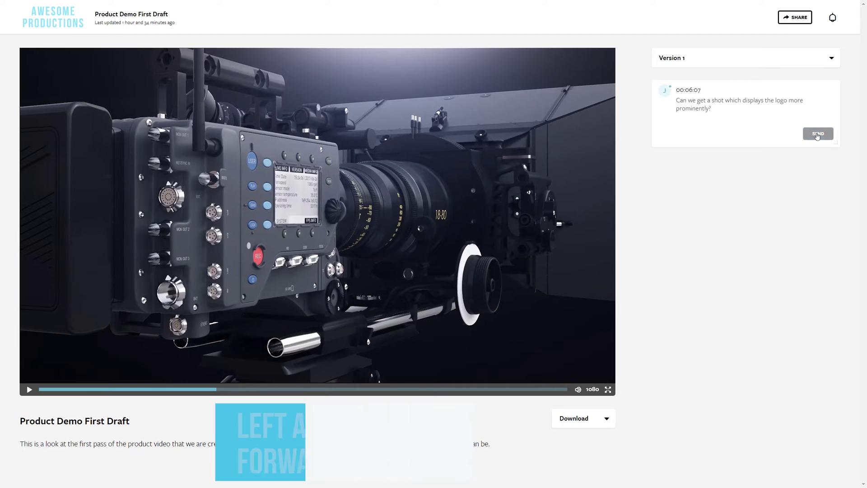
{"action": "left_click", "coordinate": [818, 134]}
{"action": "key", "text": "Right"}
{"action": "key", "text": "Right"}
{"action": "key", "text": "Right"}
{"action": "key", "text": "Right"}
{"action": "key", "text": "Right"}
{"action": "key", "text": "Right"}
{"action": "key", "text": "Right"}
{"action": "key", "text": "Right"}
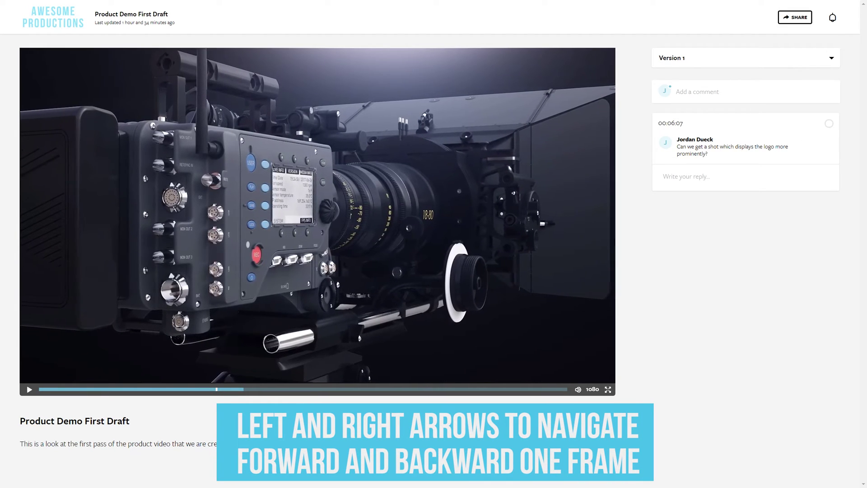
{"action": "key", "text": "Right"}
{"action": "key", "text": "Right"}
{"action": "key", "text": "Right"}
{"action": "key", "text": "Right"}
{"action": "key", "text": "Right"}
{"action": "key", "text": "Right"}
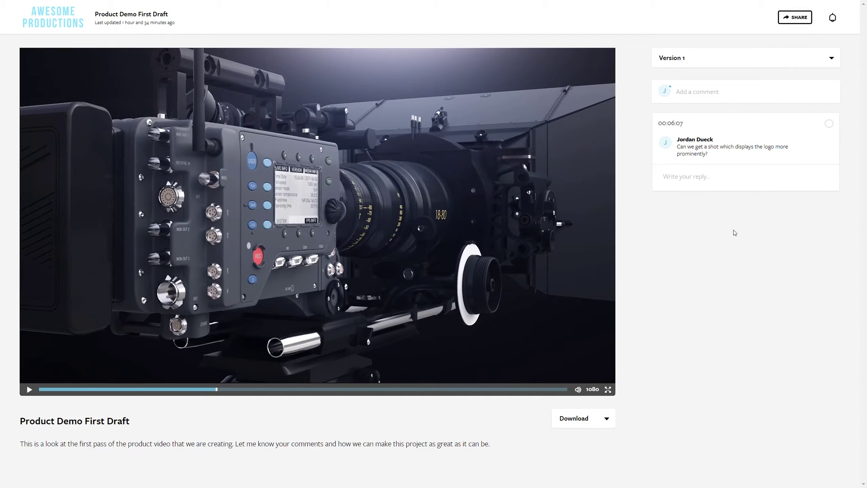
Play the video, then at 00:13:09 post a comment asking whether the reflection's break can be removed.
{"action": "left_click", "coordinate": [26, 393]}
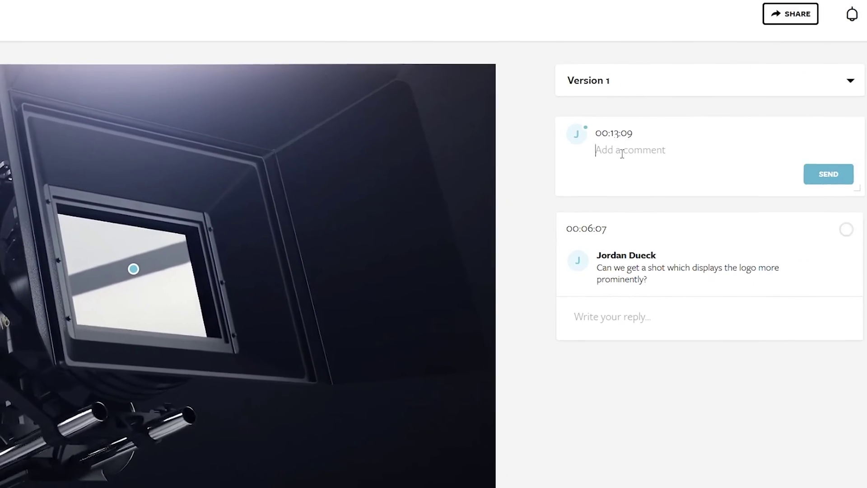
{"action": "type", "text": "C"}
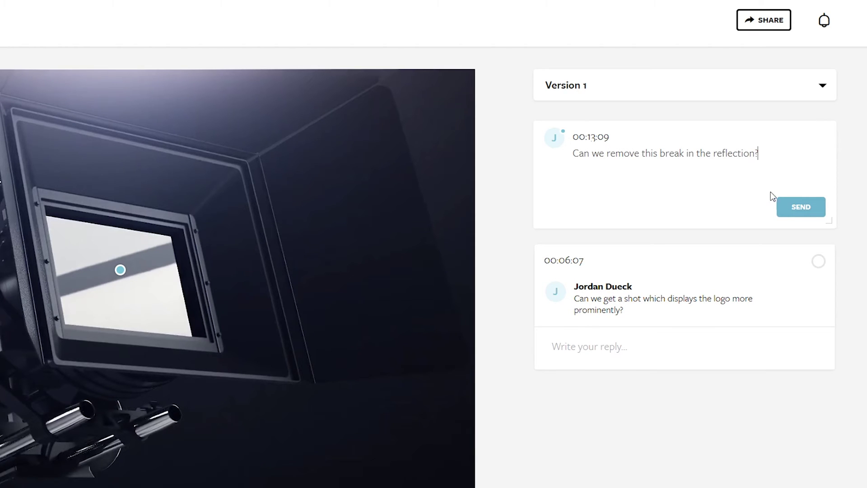
{"action": "left_click", "coordinate": [794, 207]}
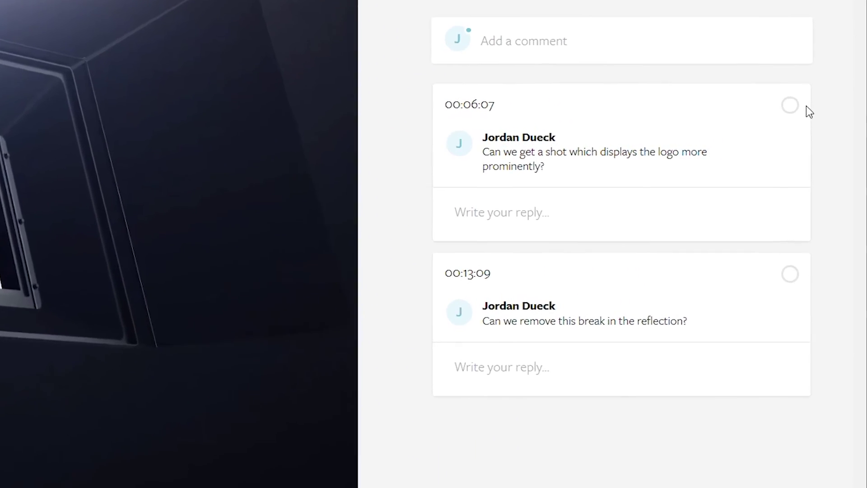
Mark the 00:06:07 and 00:13:09 comments as resolved.
{"action": "left_click", "coordinate": [780, 102]}
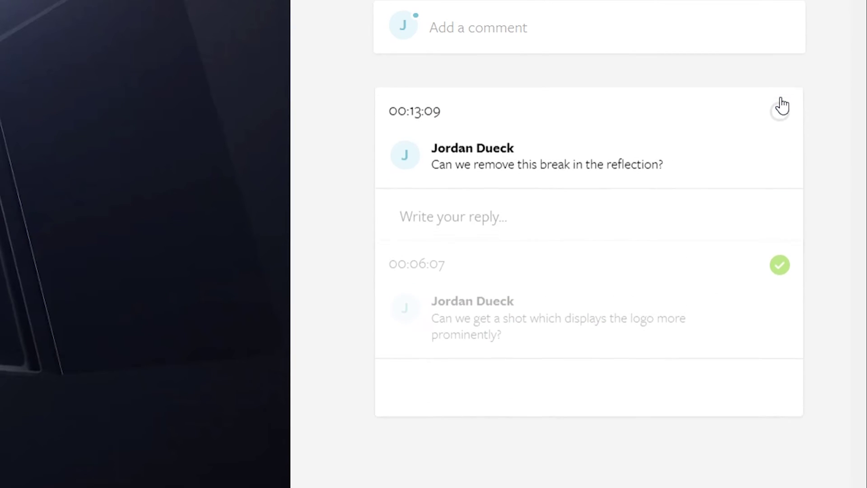
{"action": "left_click", "coordinate": [780, 102]}
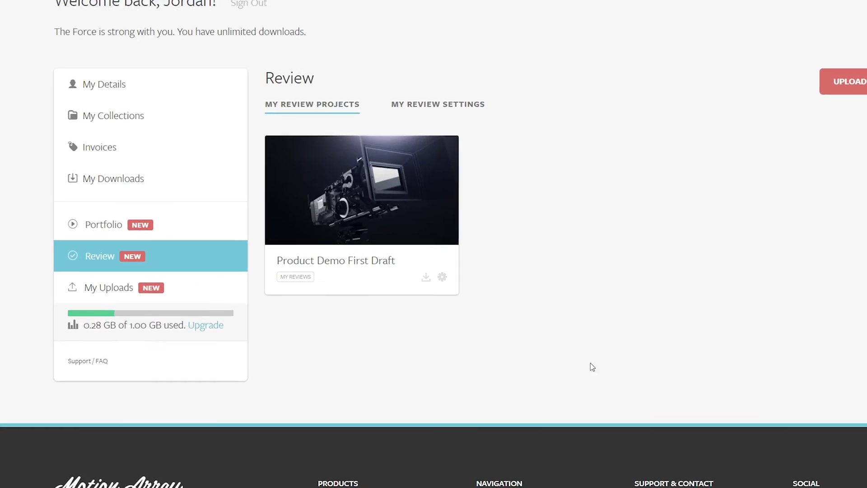
Upload a new video as Version 2 of Product Demo First Draft through Manage Versions, then go back to the projects list.
{"action": "left_click", "coordinate": [411, 276]}
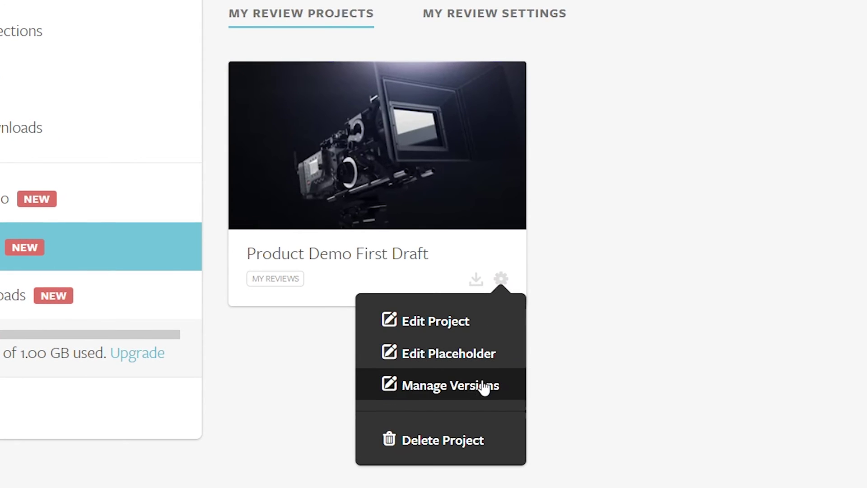
{"action": "left_click", "coordinate": [479, 382]}
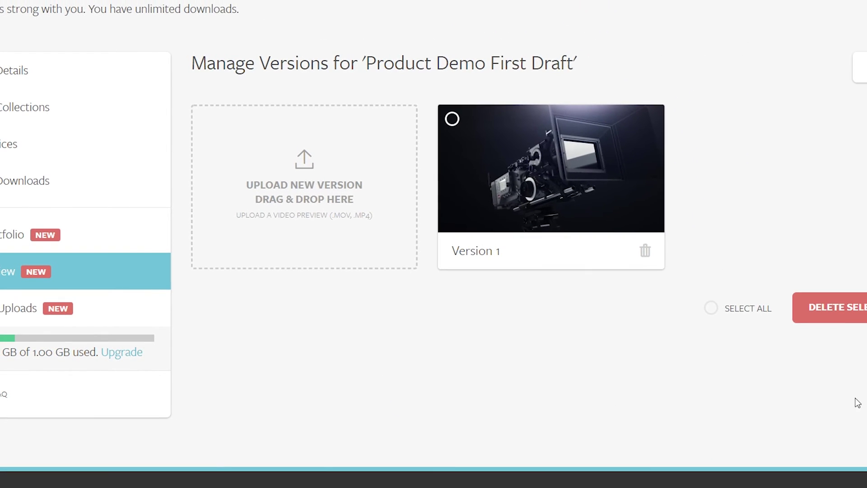
{"action": "left_click_drag", "start_coordinate": [865, 212], "coordinate": [326, 215]}
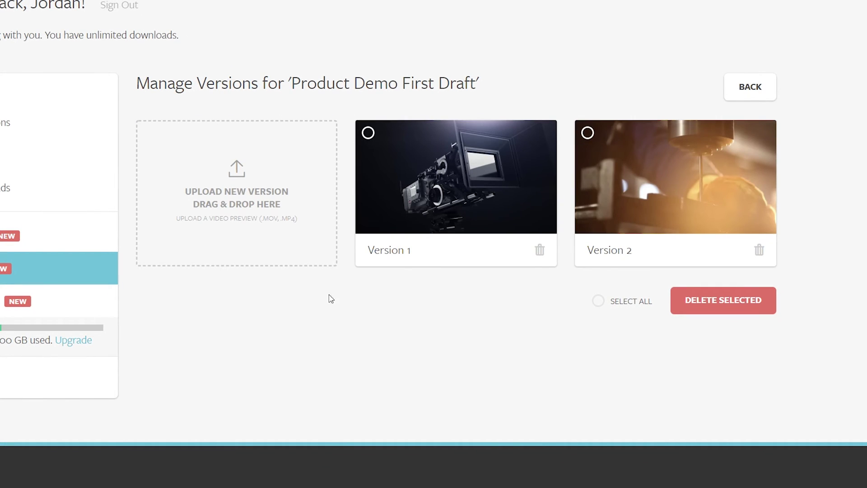
{"action": "left_click", "coordinate": [733, 96]}
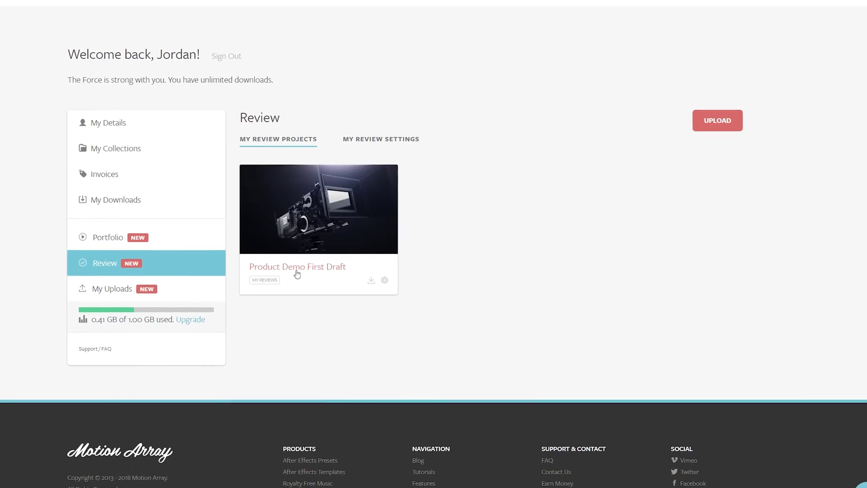
Open Product Demo First Draft, view Version 1, then switch to Version 2 and play it.
{"action": "left_click", "coordinate": [296, 273]}
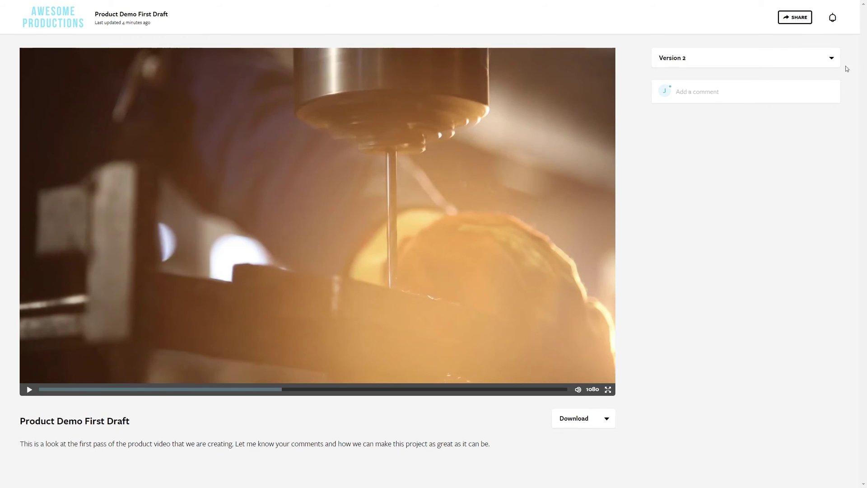
{"action": "left_click", "coordinate": [832, 64]}
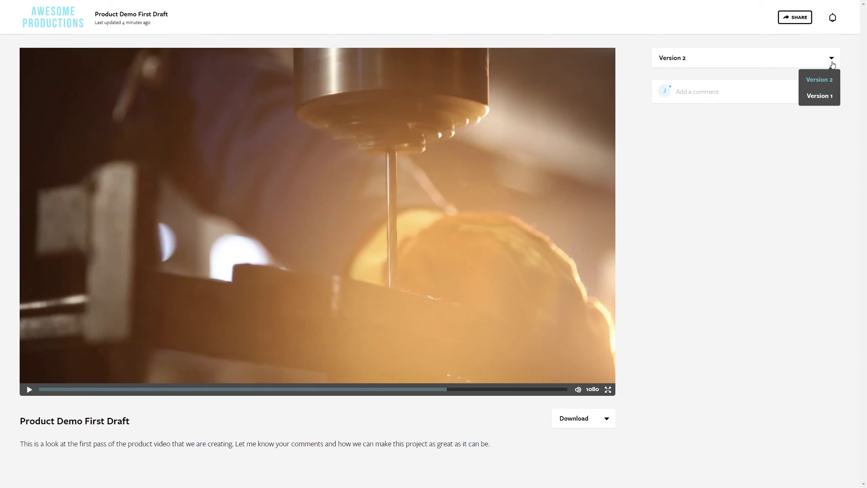
{"action": "left_click", "coordinate": [827, 98]}
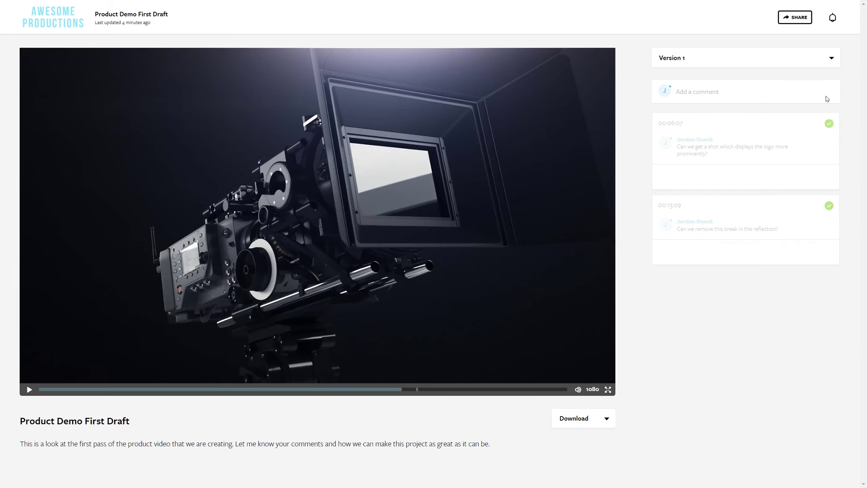
{"action": "left_click", "coordinate": [828, 67]}
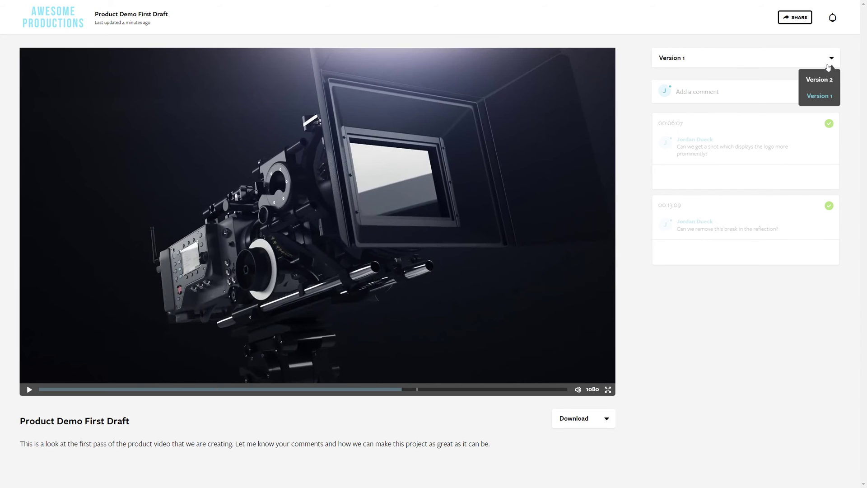
{"action": "left_click", "coordinate": [829, 80]}
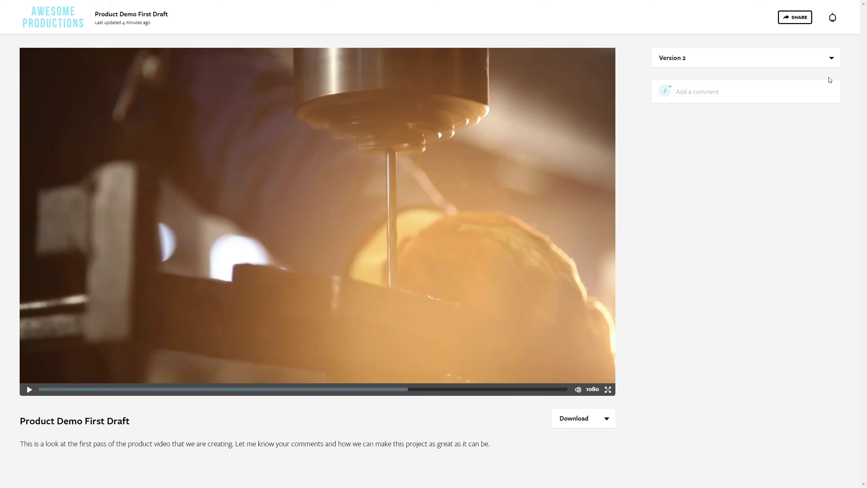
{"action": "left_click", "coordinate": [25, 389]}
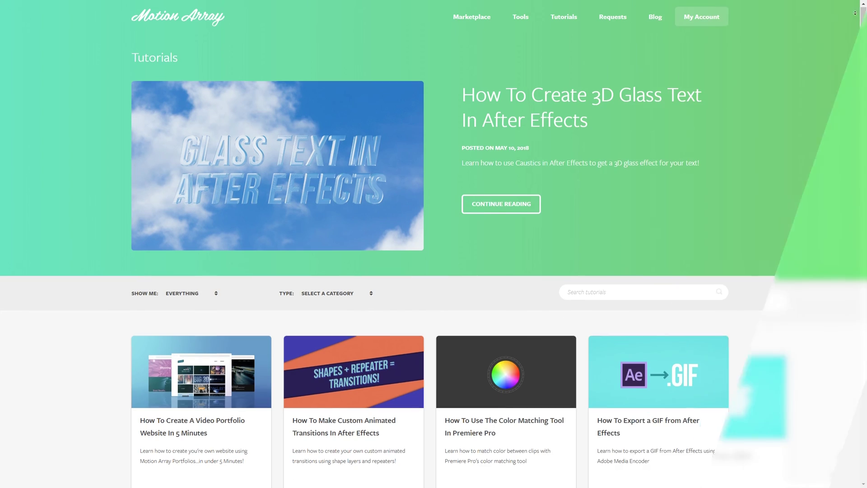
Scroll down the Tutorials page to its pagination and footer.
{"action": "scroll", "coordinate": [433, 244], "scroll_direction": "down", "scroll_amount": 2}
{"action": "scroll", "coordinate": [859, 24], "scroll_direction": "down", "scroll_amount": 3}
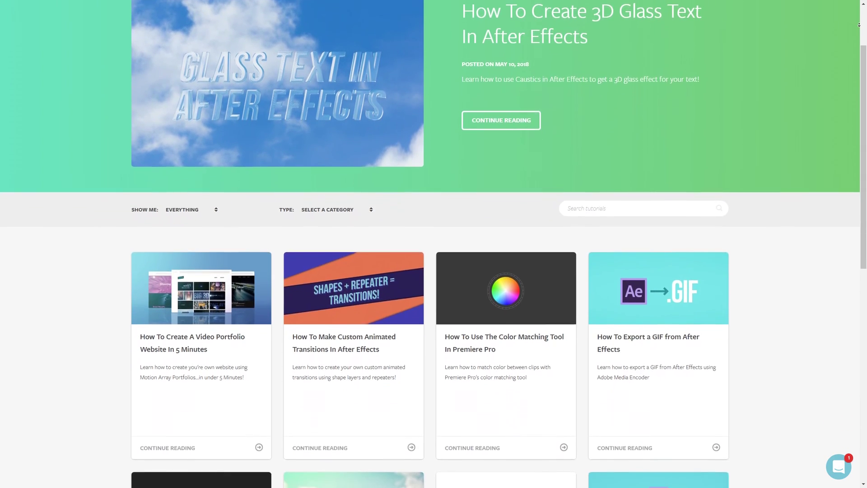
{"action": "scroll", "coordinate": [858, 25], "scroll_direction": "down", "scroll_amount": 3}
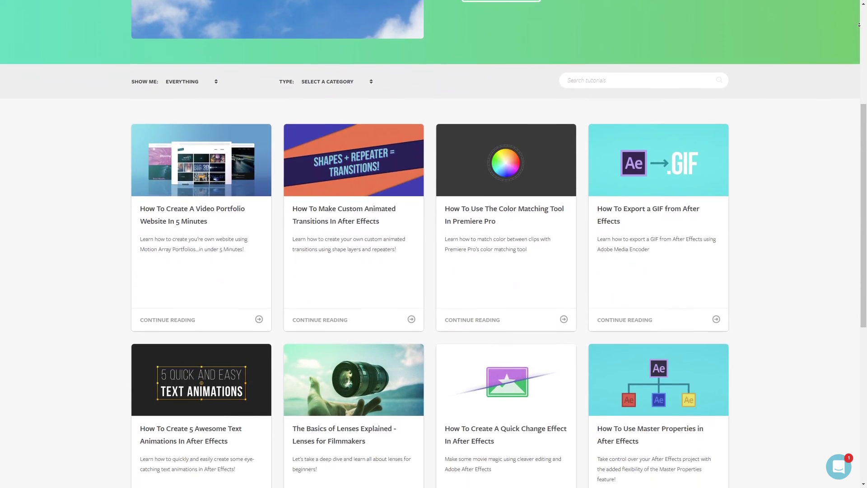
{"action": "scroll", "coordinate": [859, 24], "scroll_direction": "down", "scroll_amount": 3}
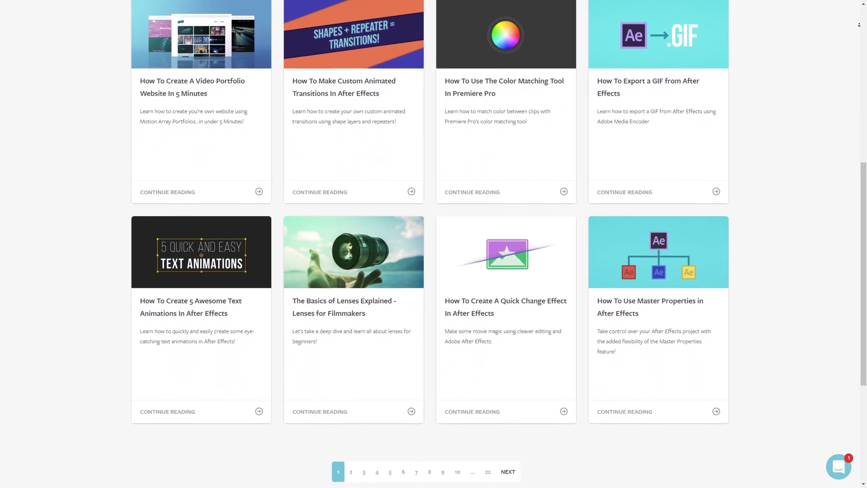
{"action": "scroll", "coordinate": [859, 25], "scroll_direction": "down", "scroll_amount": 2}
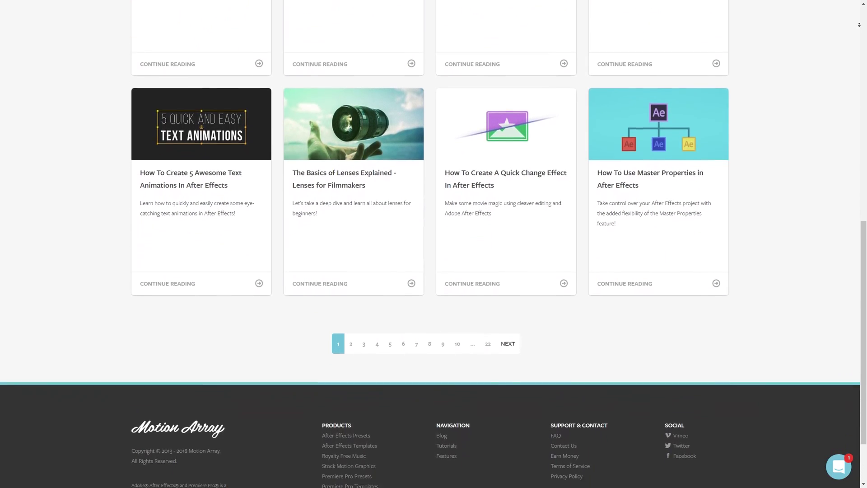